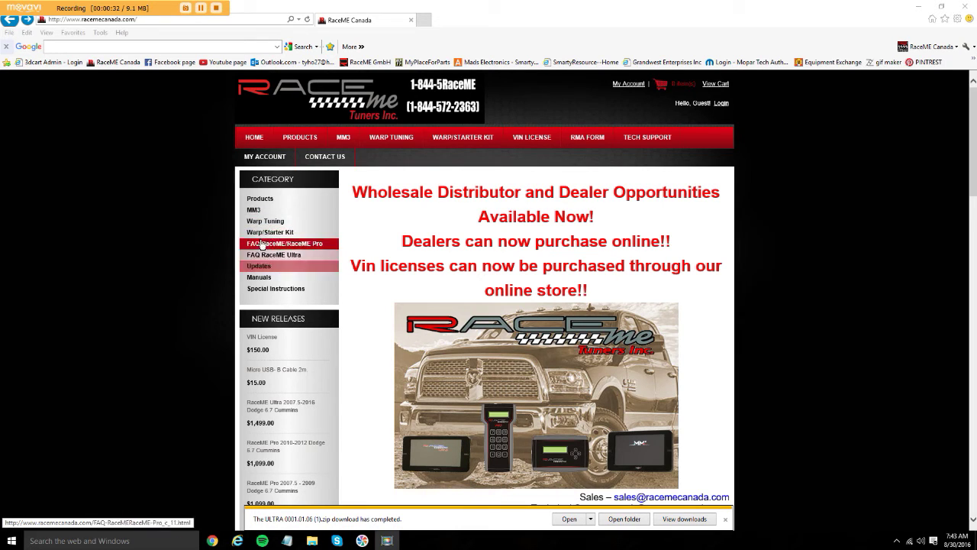
left_click(257, 266)
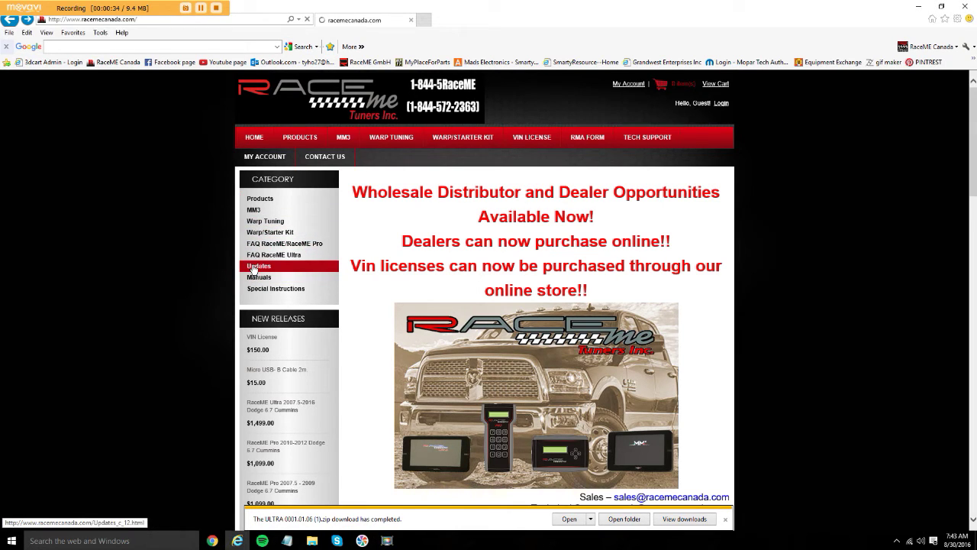
scroll(389, 258, "down", 5)
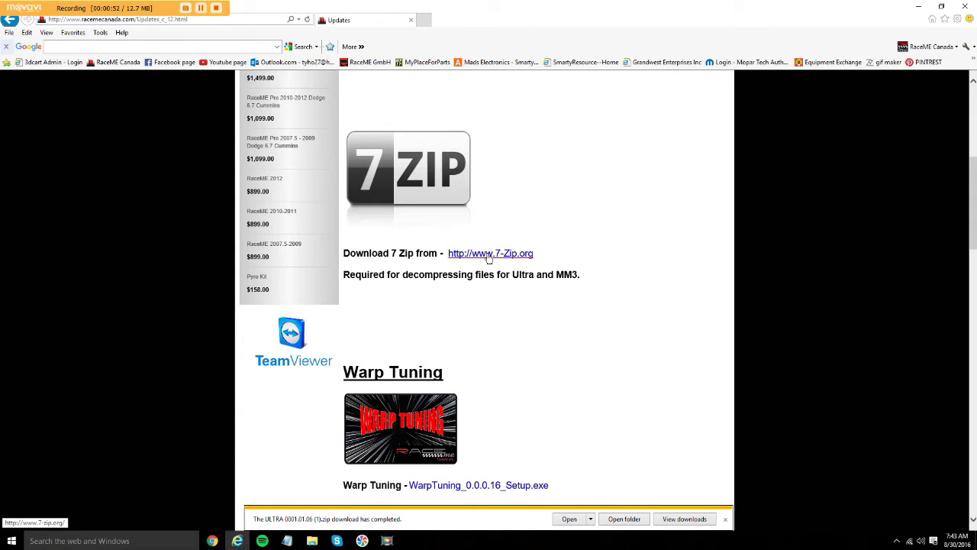
left_click(489, 254)
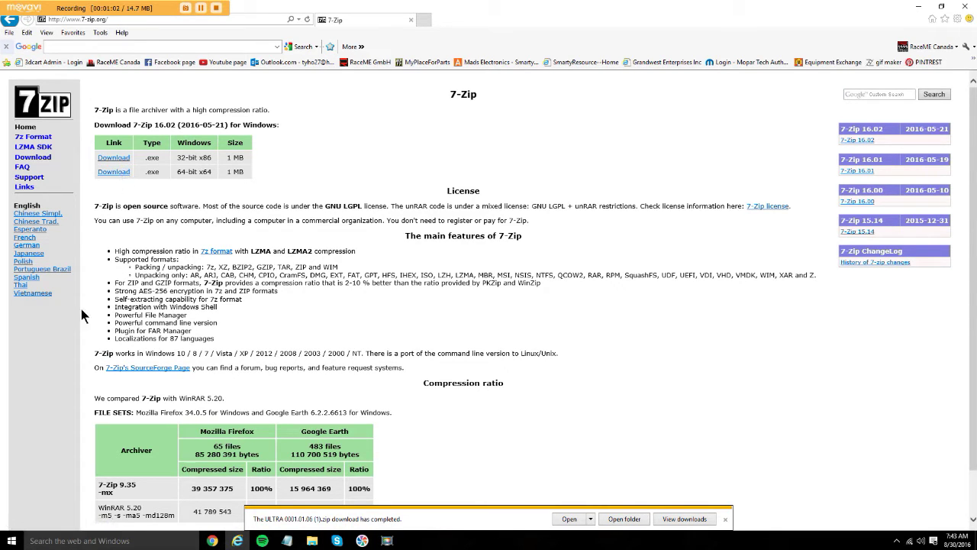
Bring up the Windows Start menu over the 7-Zip download page.
left_click(11, 540)
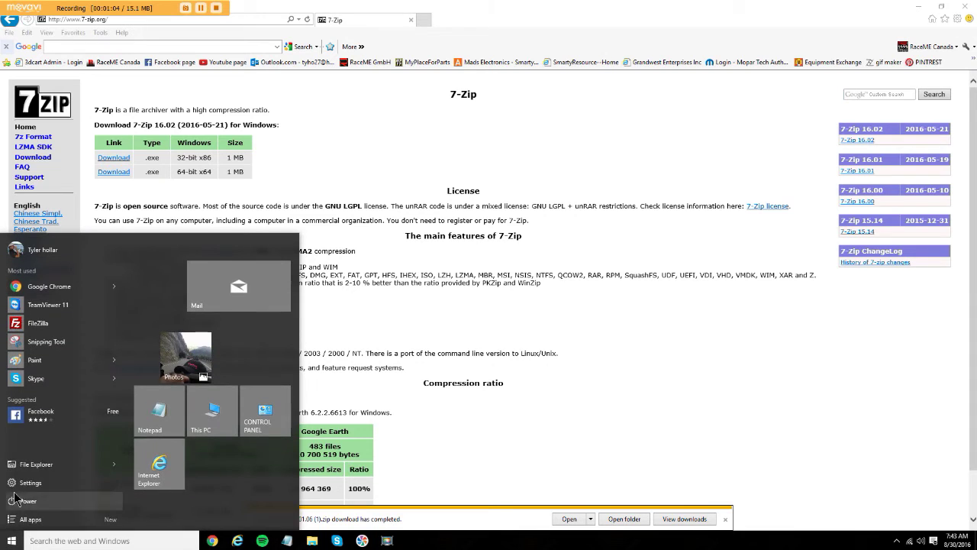
Launch File Explorer, check the COMP computer's System properties for a 64-bit OS, then close them.
left_click(27, 466)
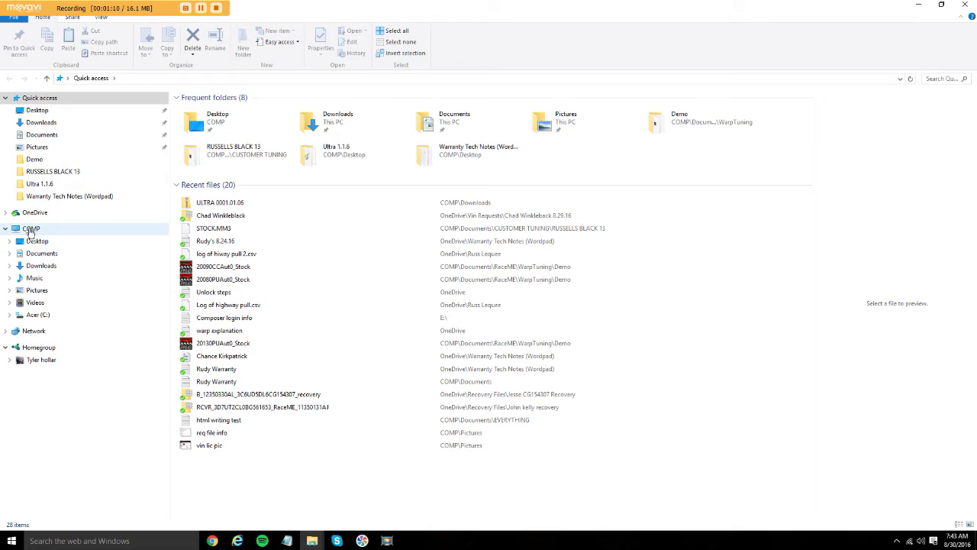
right_click(31, 229)
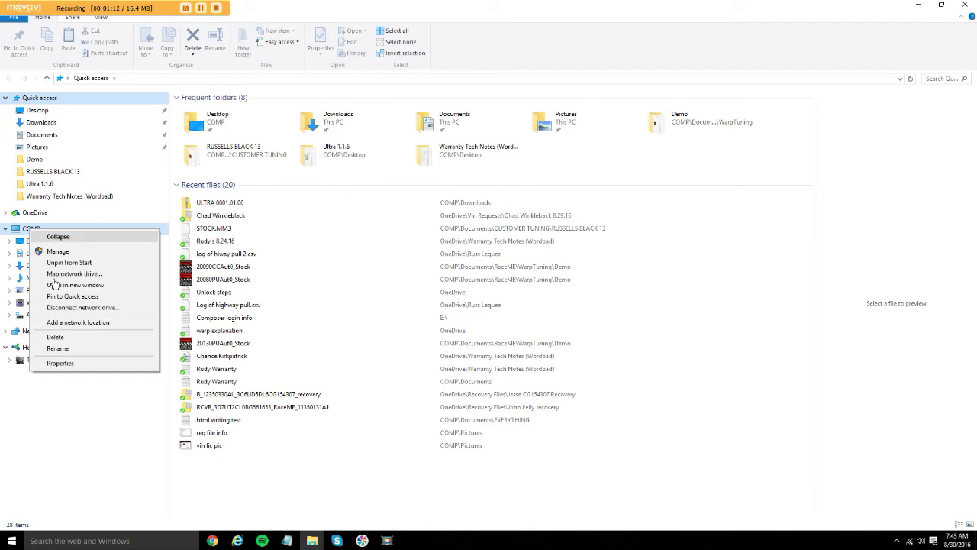
left_click(74, 365)
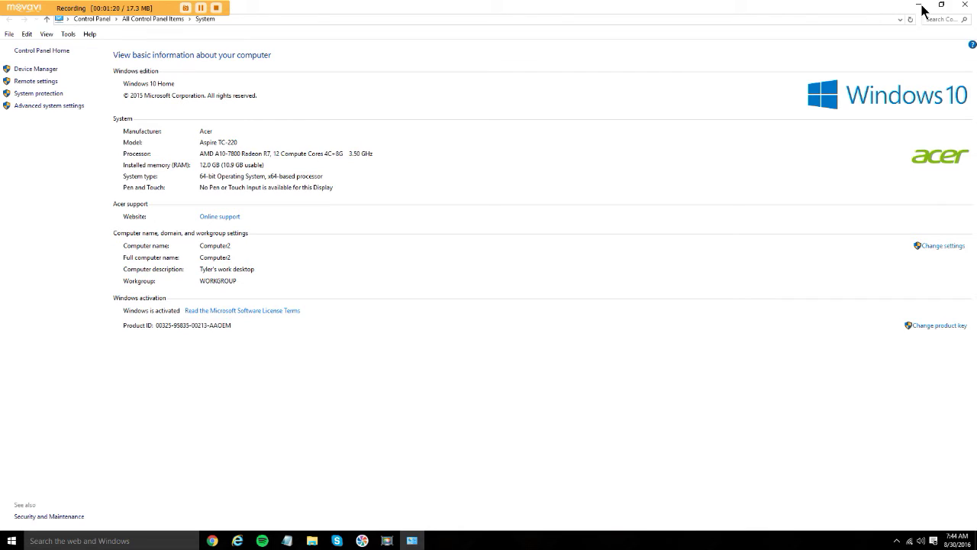
left_click(966, 7)
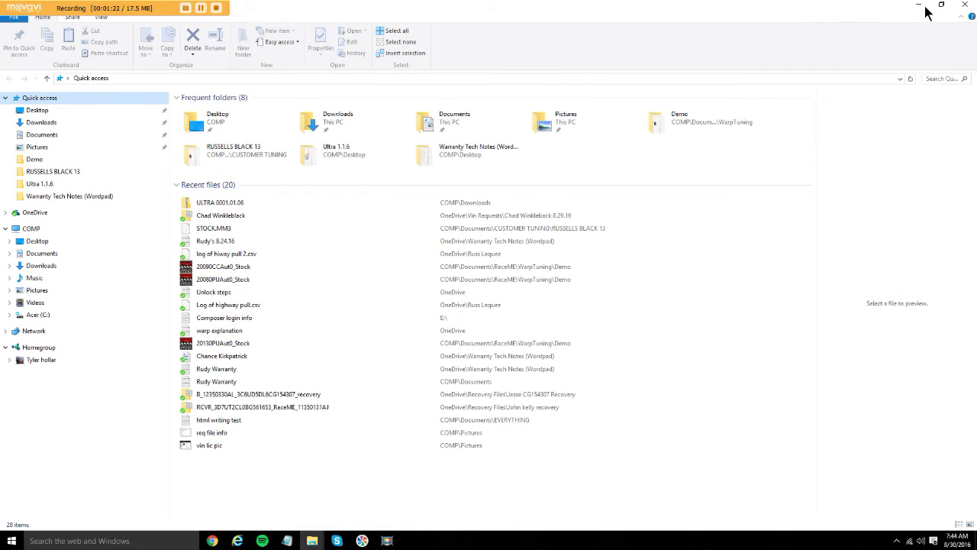
Close File Explorer and go back in Internet Explorer to the RaceME Updates page.
left_click(968, 7)
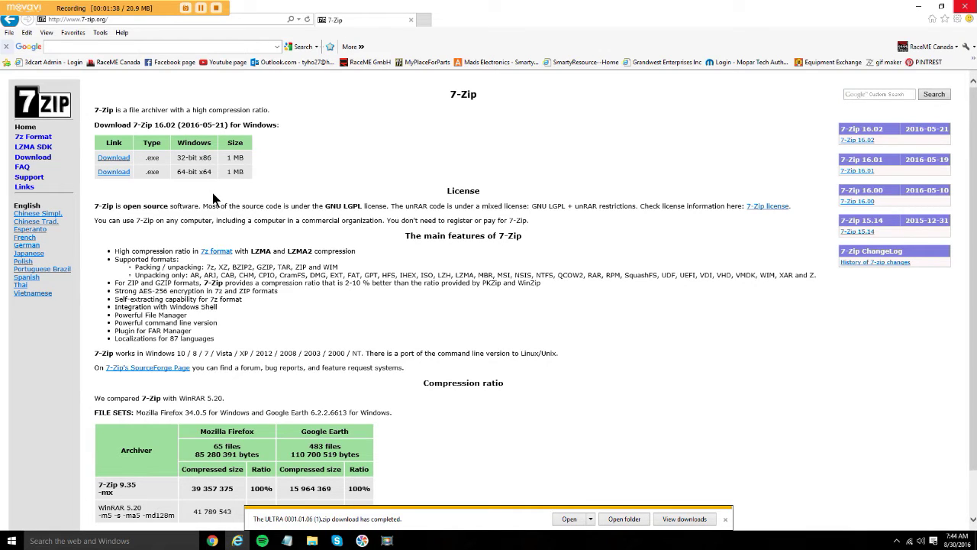
left_click(7, 22)
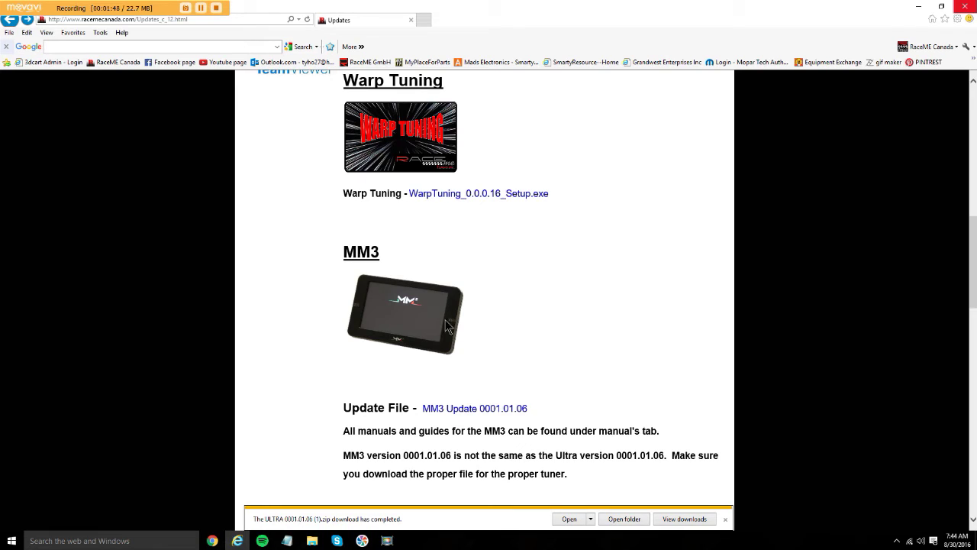
Scroll down the Updates page to the RaceME Ultra update file section.
scroll(433, 245, "down", 2)
scroll(433, 245, "down", 1)
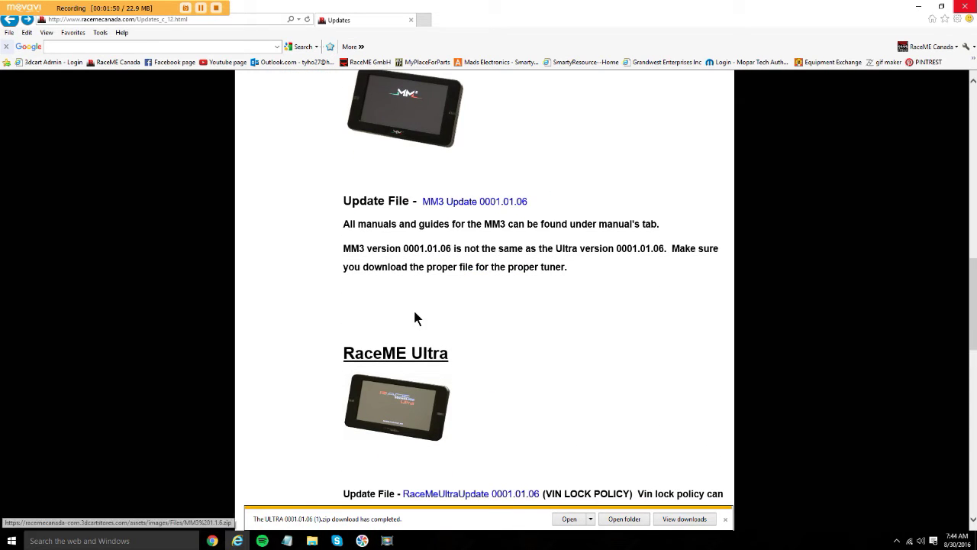
scroll(488, 451, "down", 1)
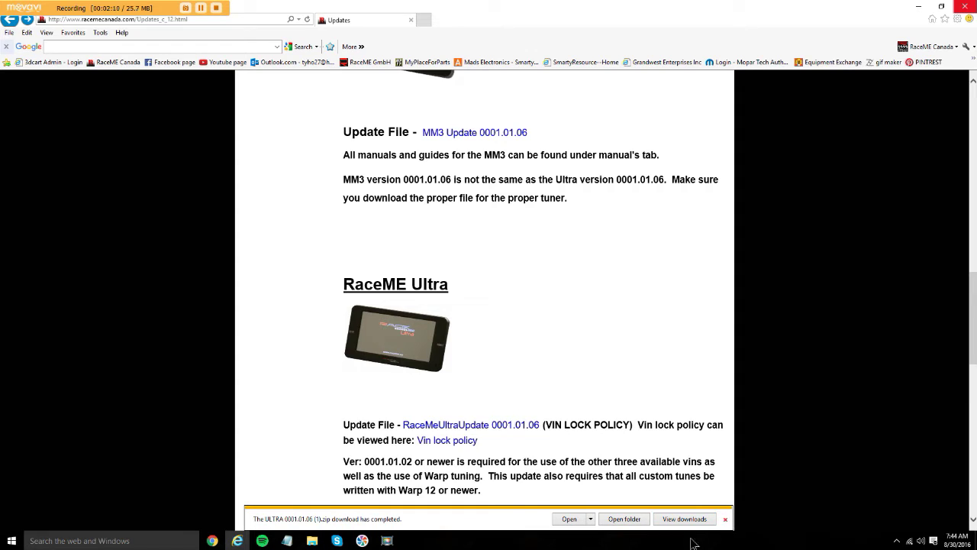
left_click(11, 540)
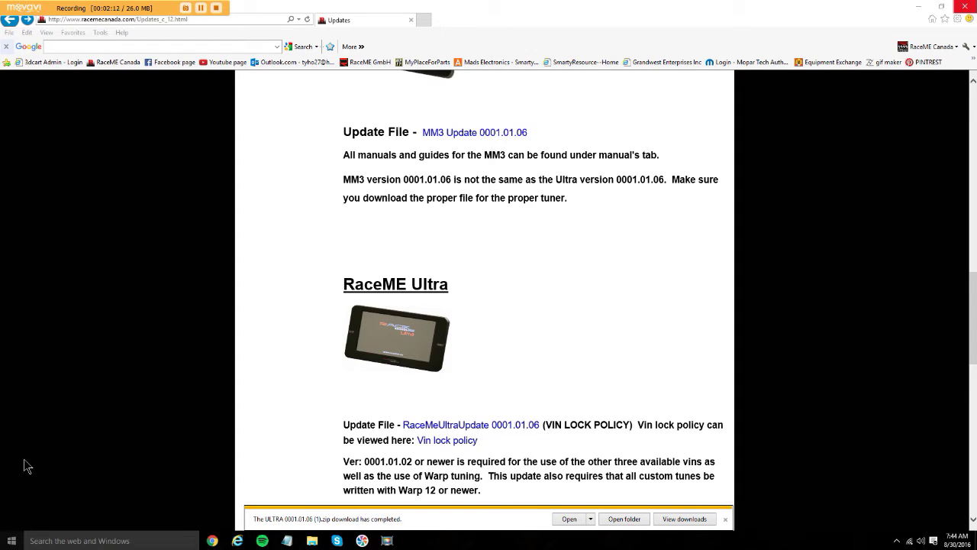
left_click(26, 465)
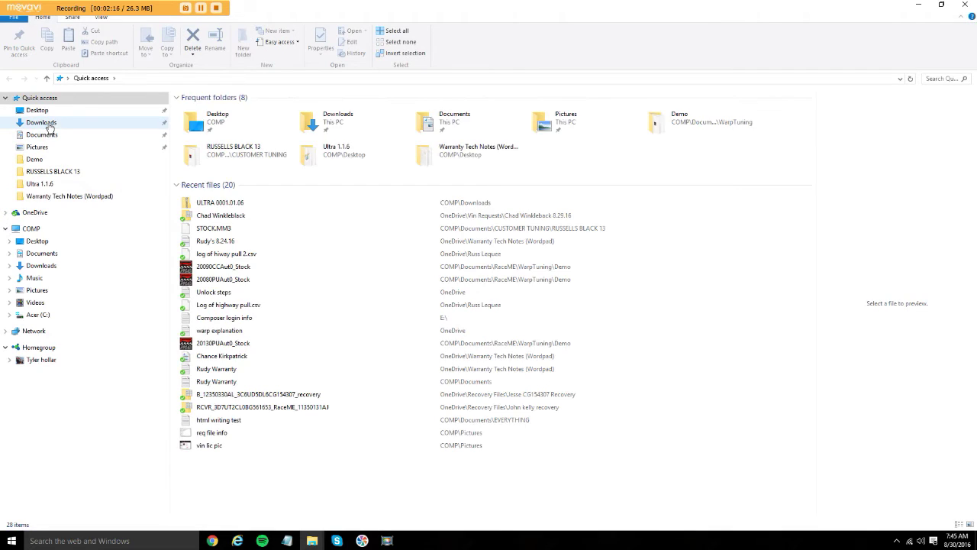
left_click(48, 126)
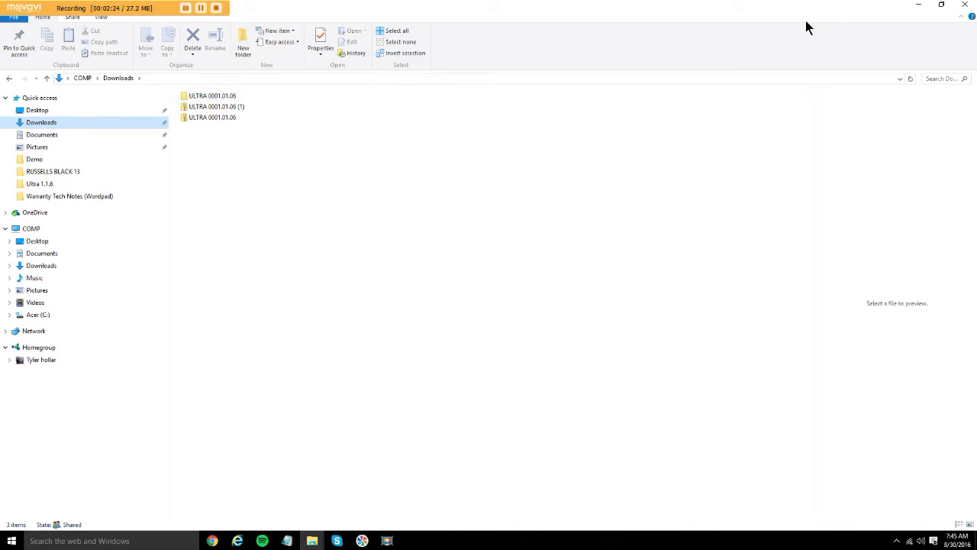
left_click(965, 4)
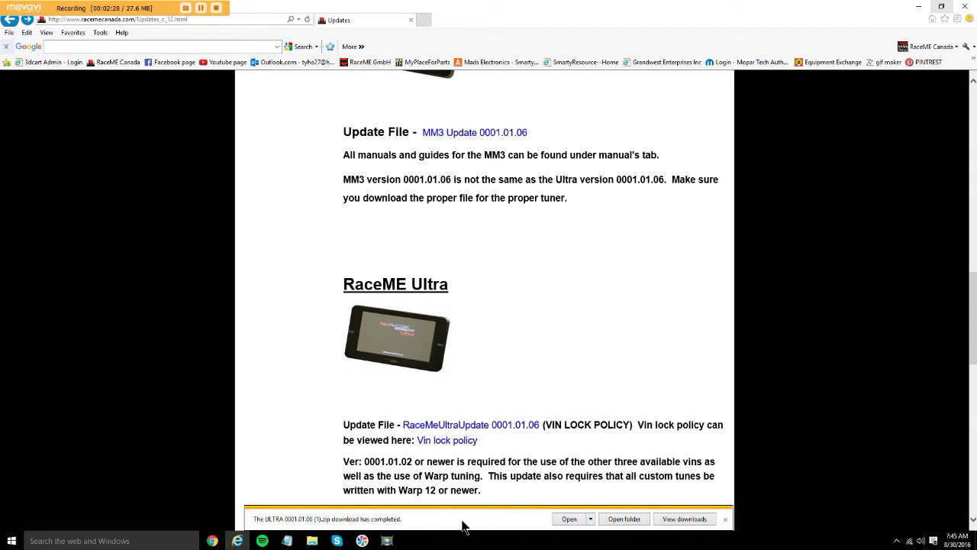
left_click(569, 519)
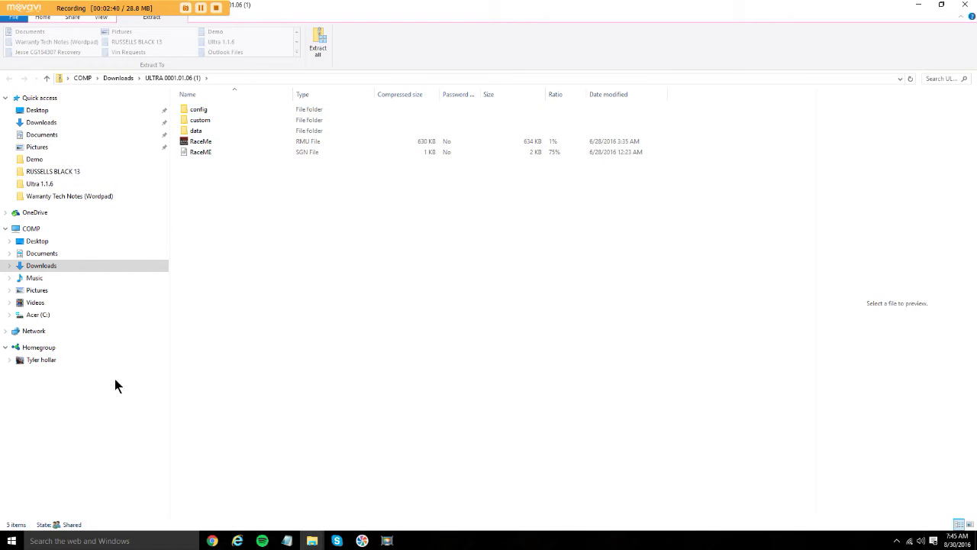
Open a second File Explorer window from the Start menu.
left_click(13, 541)
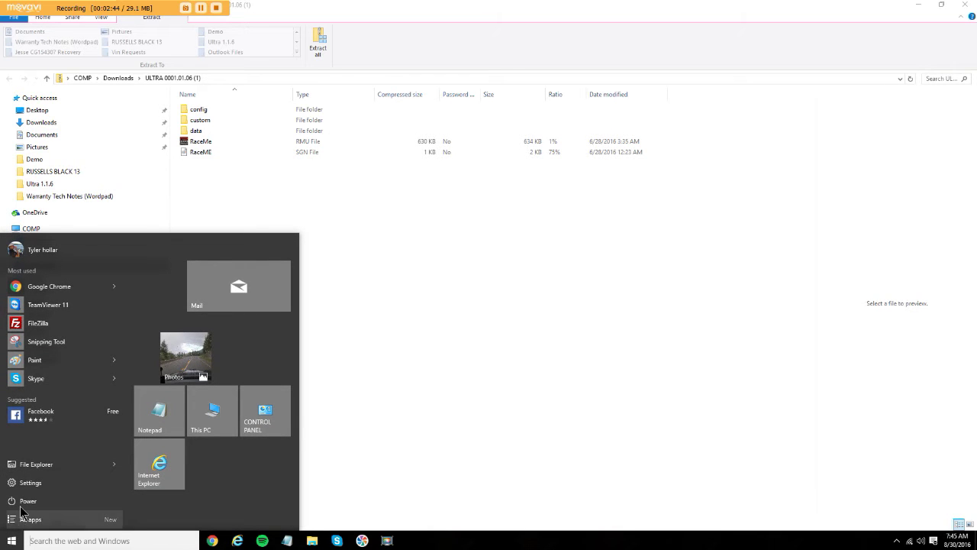
left_click(34, 464)
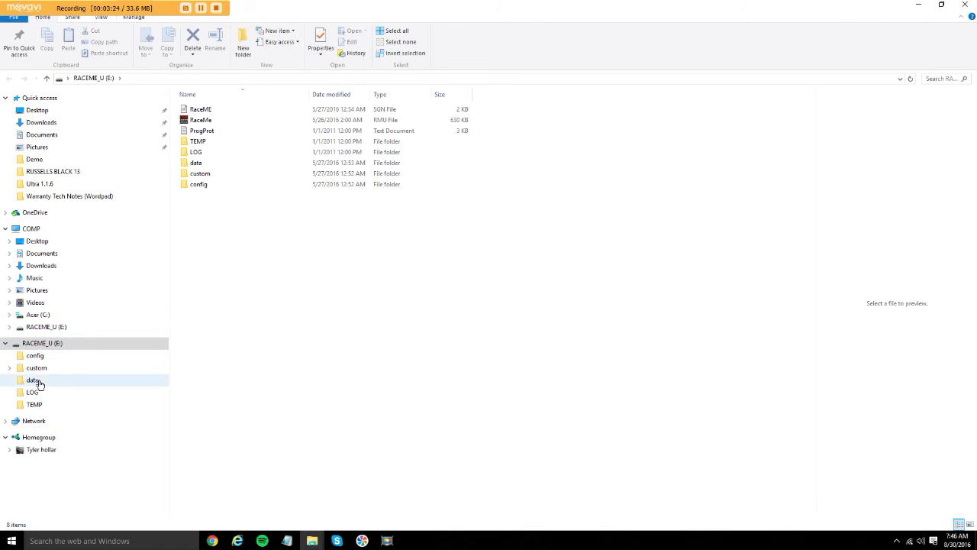
Quick-format the RACEME_U (E:) card as FAT32, confirm the erase, and open the now-empty drive.
right_click(54, 348)
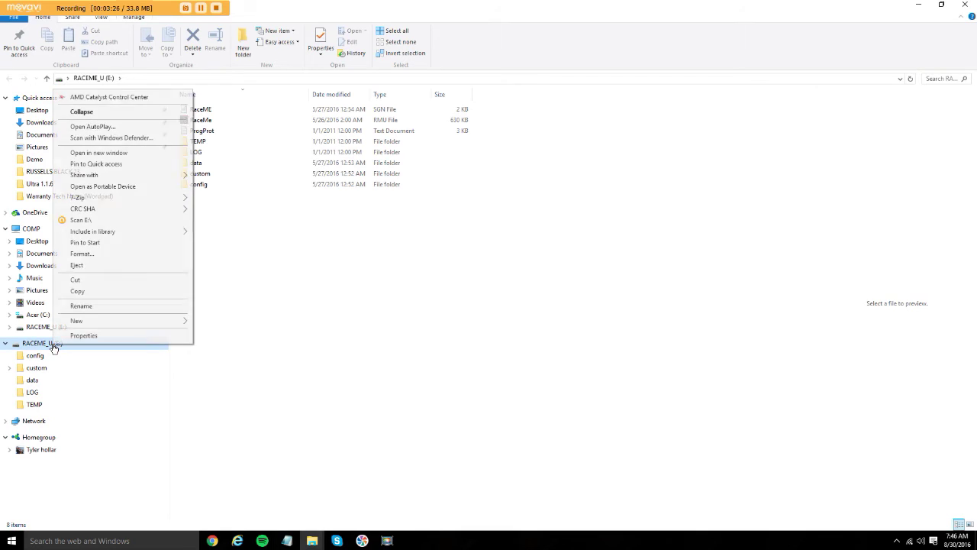
left_click(92, 255)
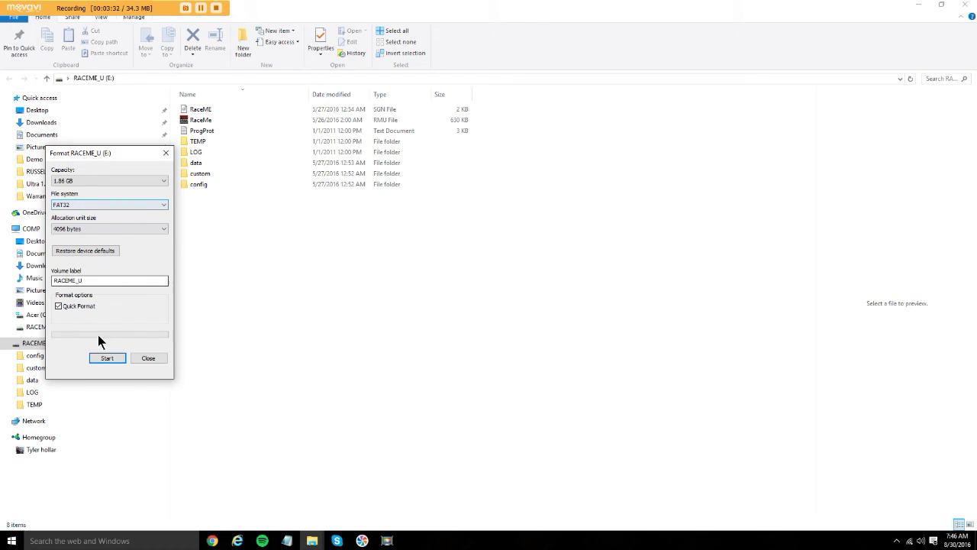
left_click(111, 360)
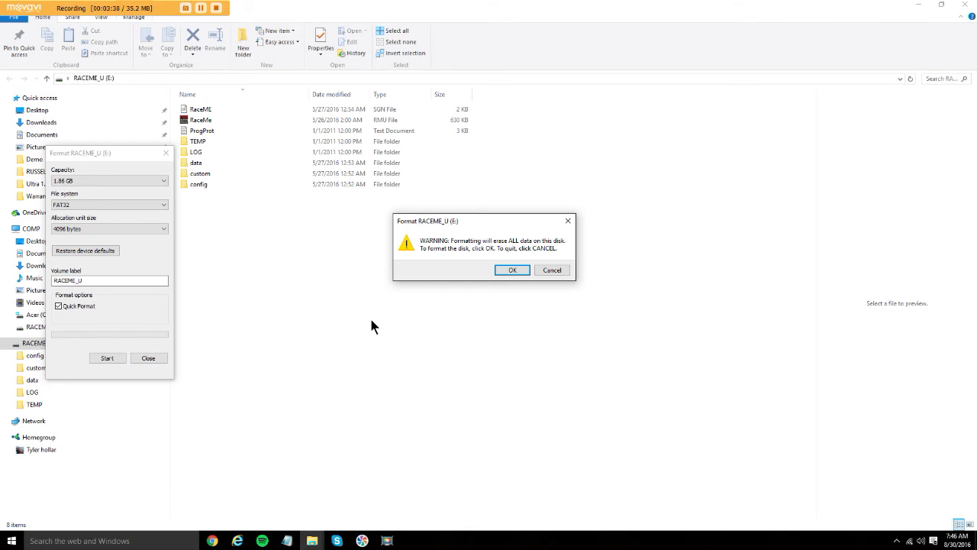
left_click(500, 272)
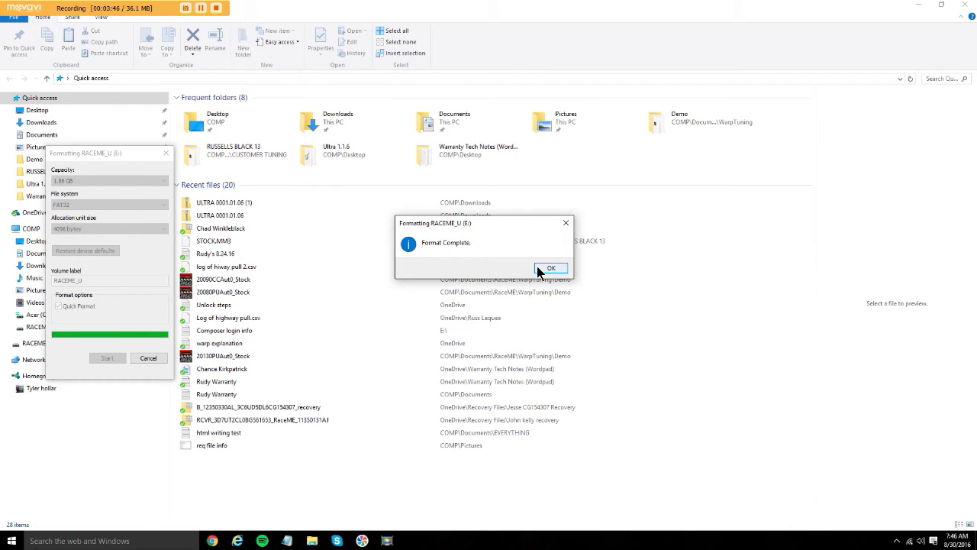
left_click(550, 267)
left_click(151, 359)
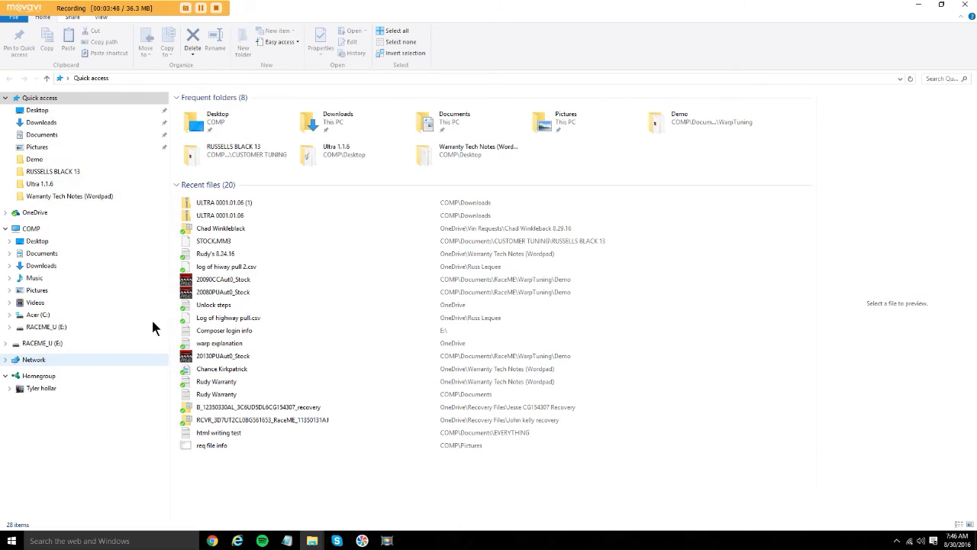
left_click(55, 343)
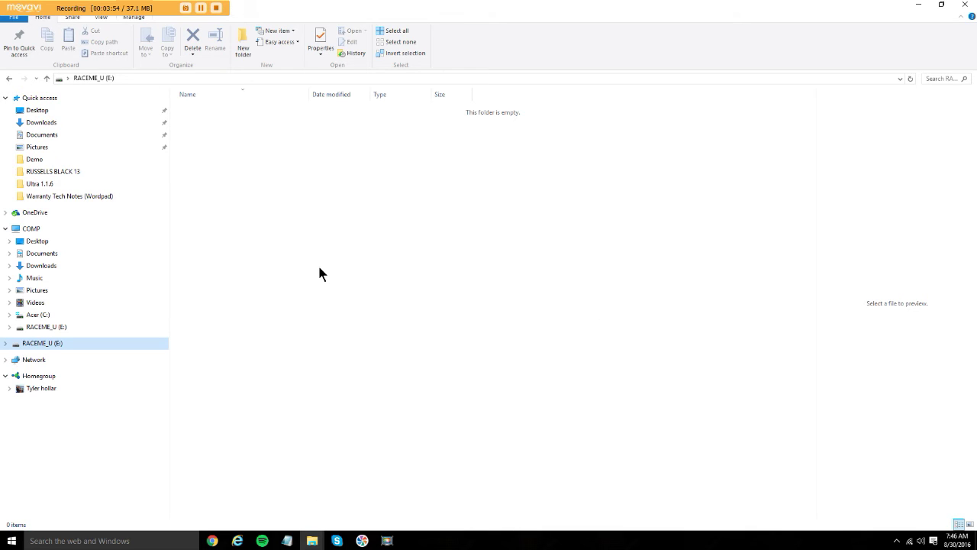
Close the empty card's window, select all five items in the ULTRA 0001.01.06 (1) zip, and choose Extract all.
left_click(964, 6)
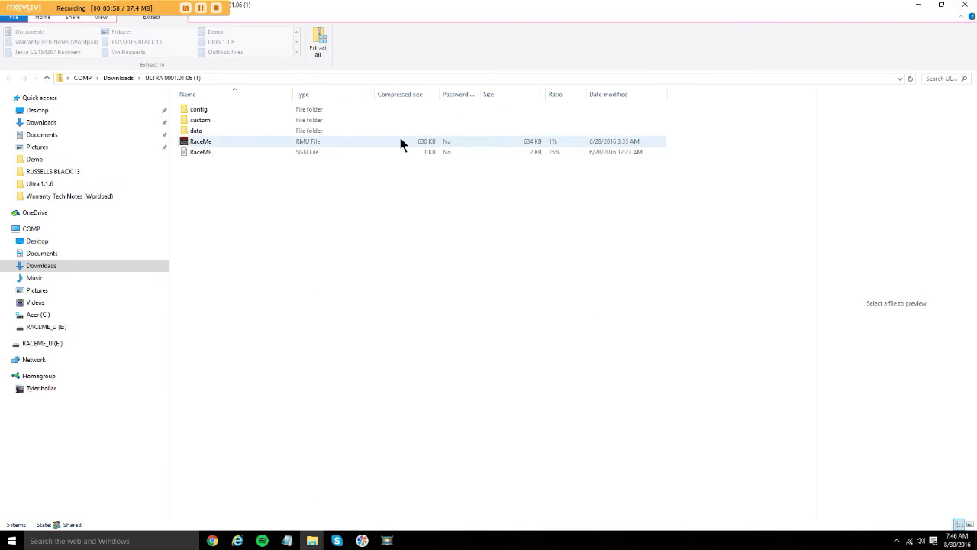
left_click(222, 142)
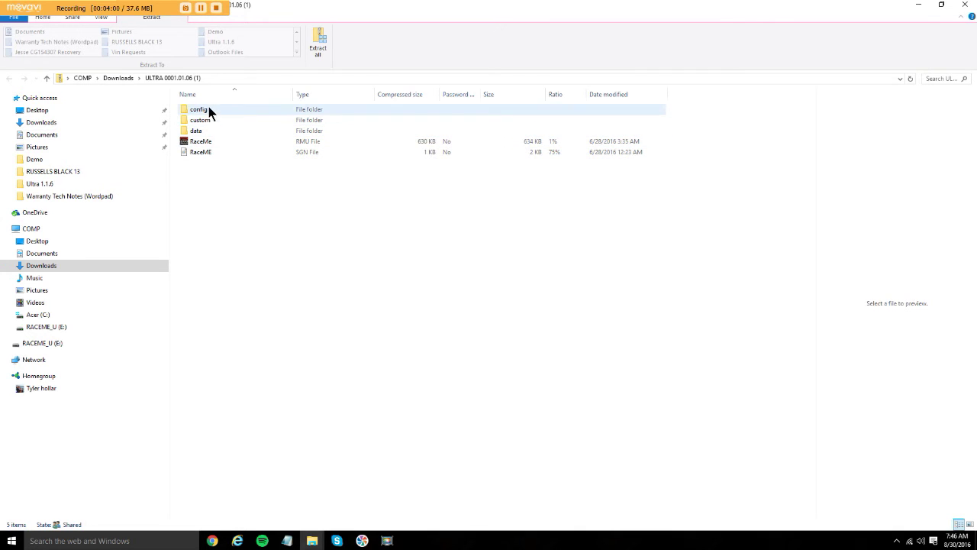
left_click(208, 154)
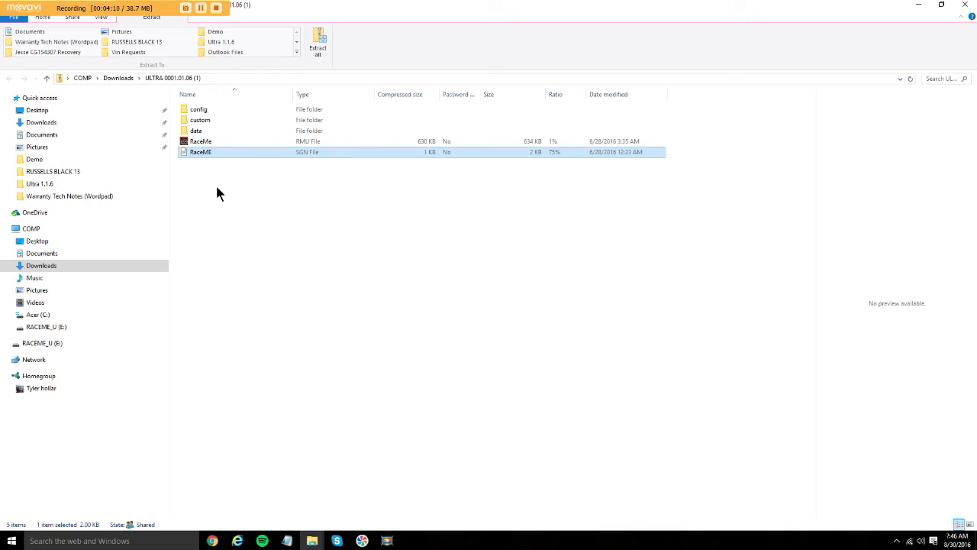
key("ctrl+a")
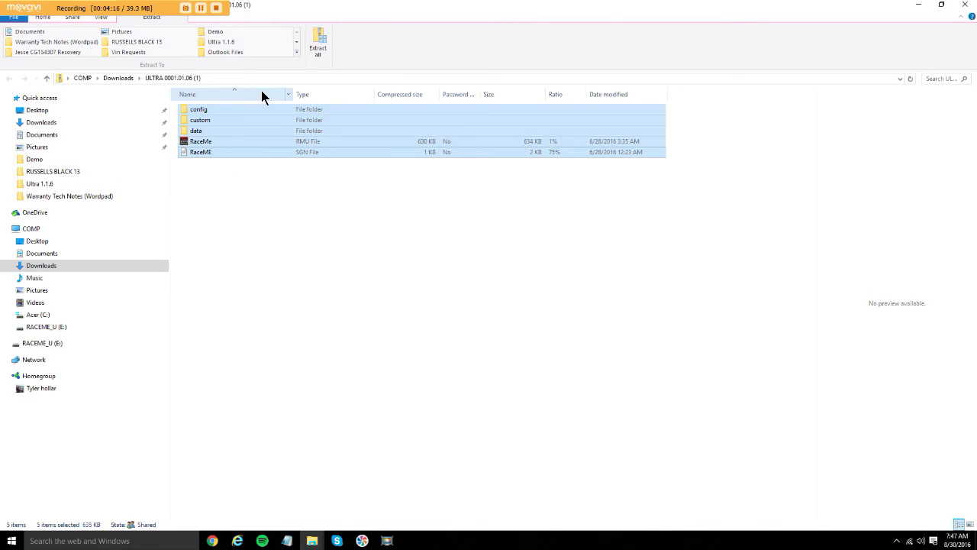
left_click(319, 47)
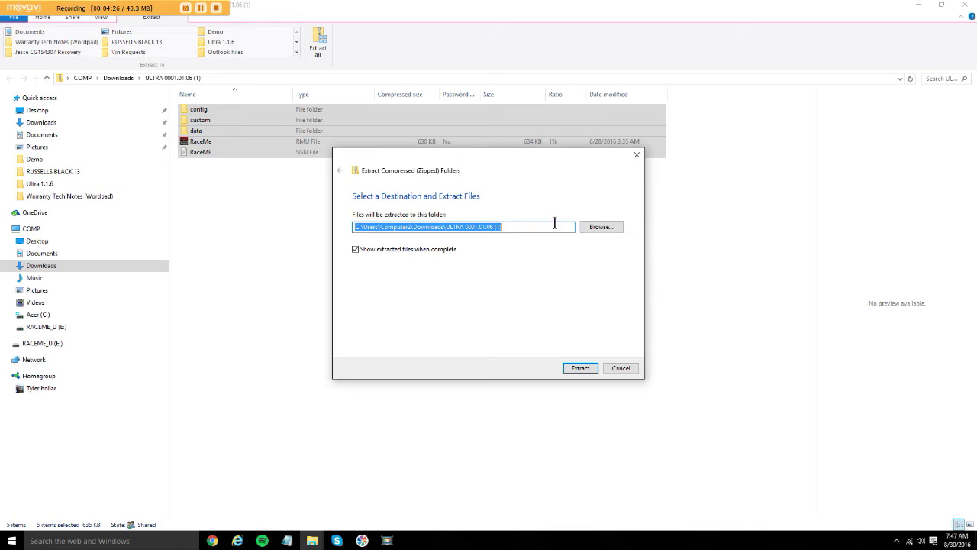
Set the extraction destination to the RACEME_U (E:) card and start extracting onto it.
left_click(619, 224)
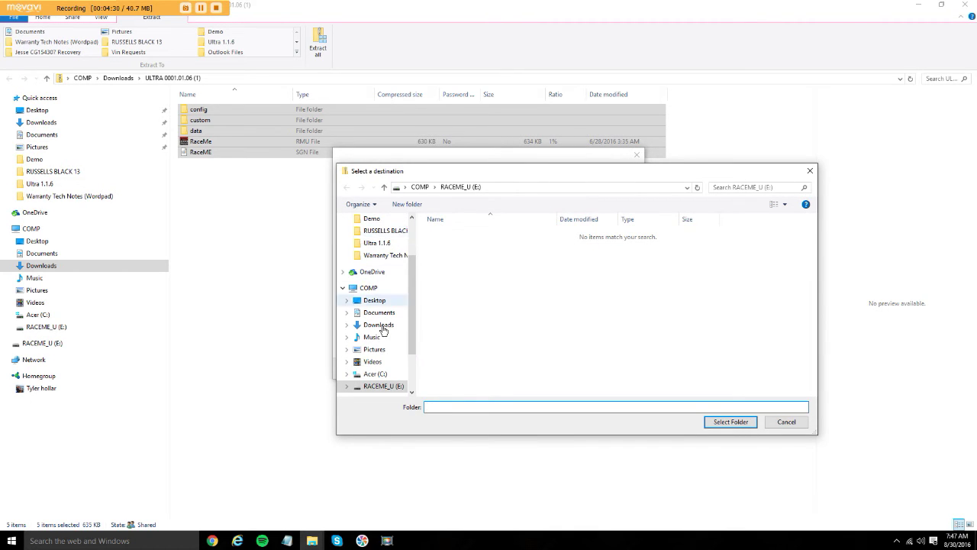
scroll(389, 322, "down", 1)
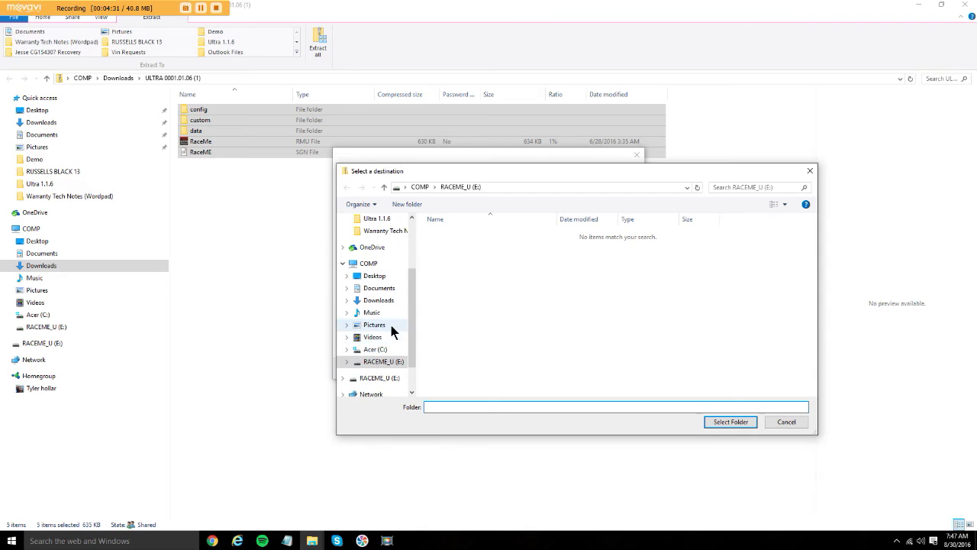
left_click(377, 380)
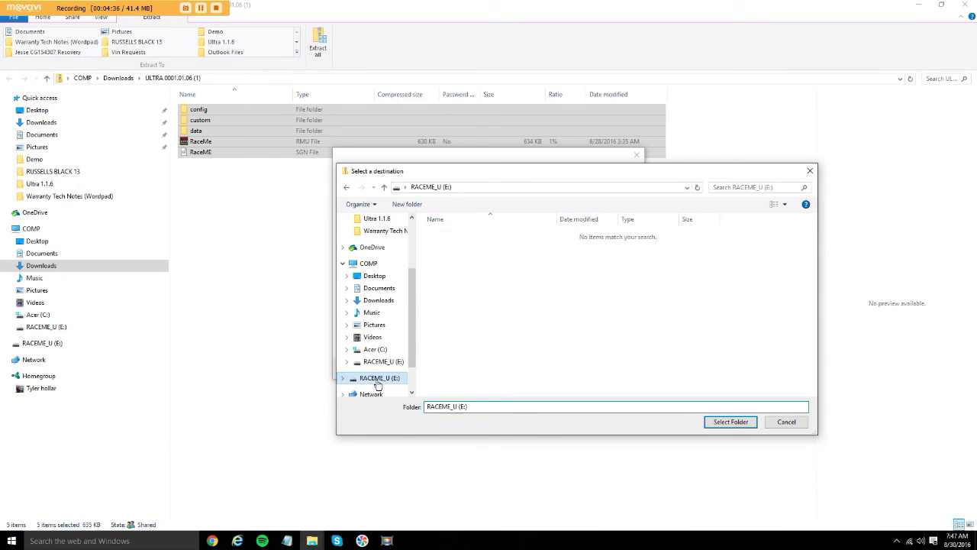
left_click(728, 424)
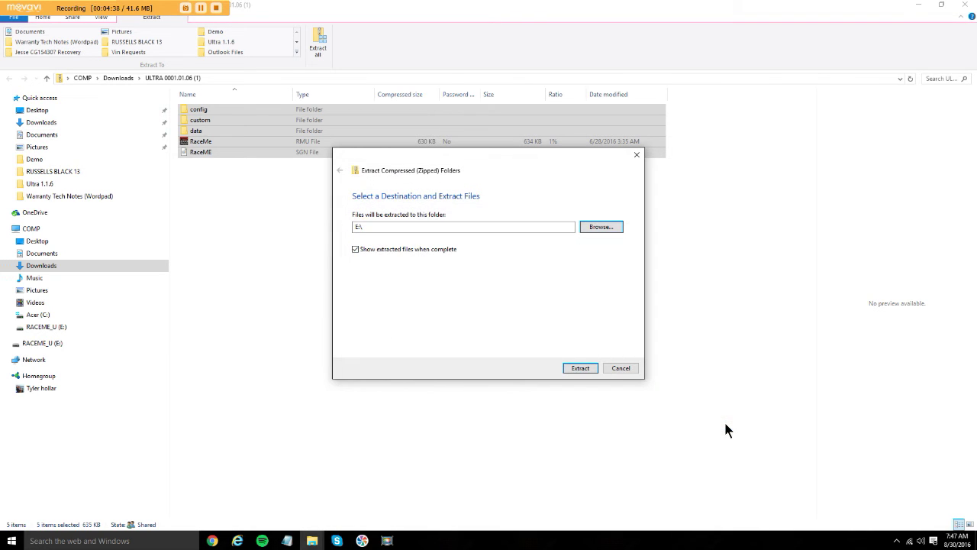
left_click(580, 368)
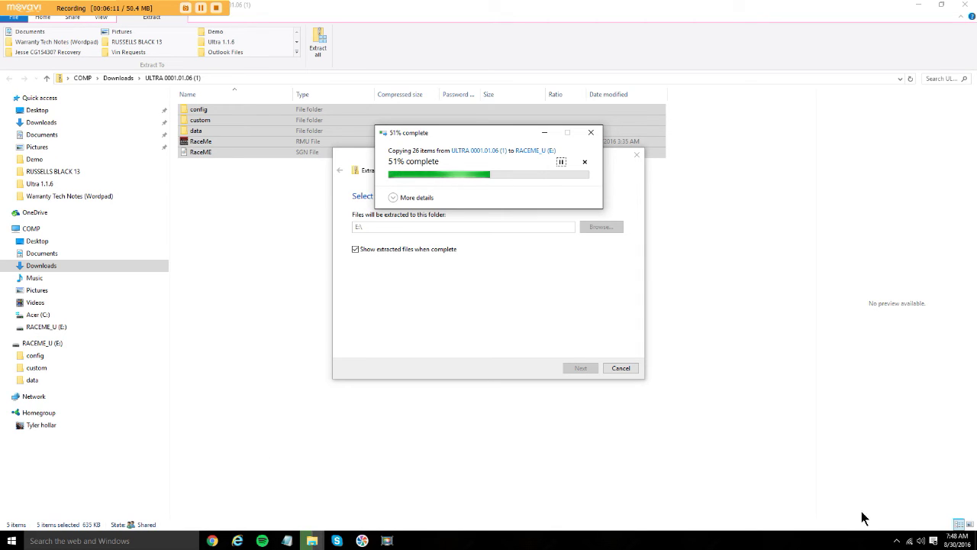
Show the hidden notification area icons on the taskbar.
left_click(898, 542)
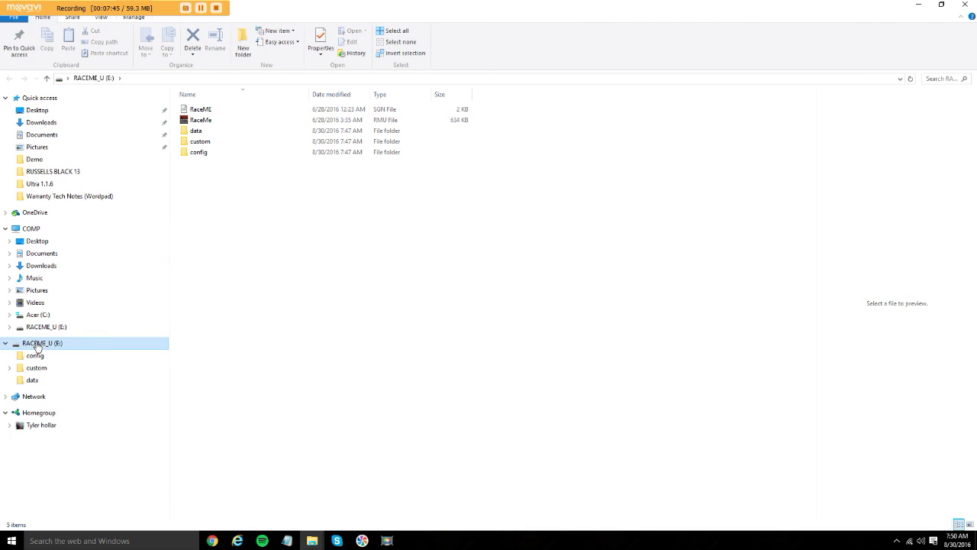
Check the extracted update files on RACEME_U (E:), then close every Explorer and Internet Explorer window.
left_click(51, 327)
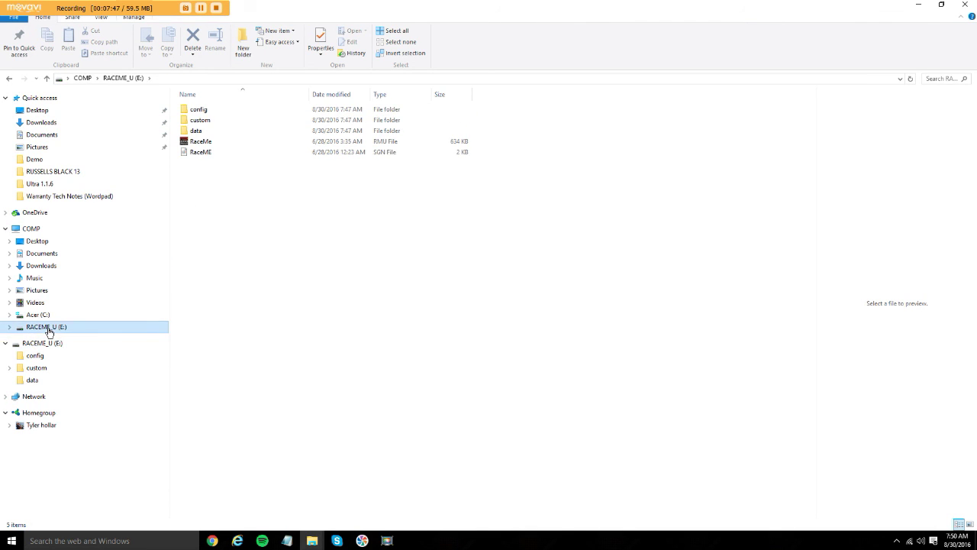
left_click(45, 343)
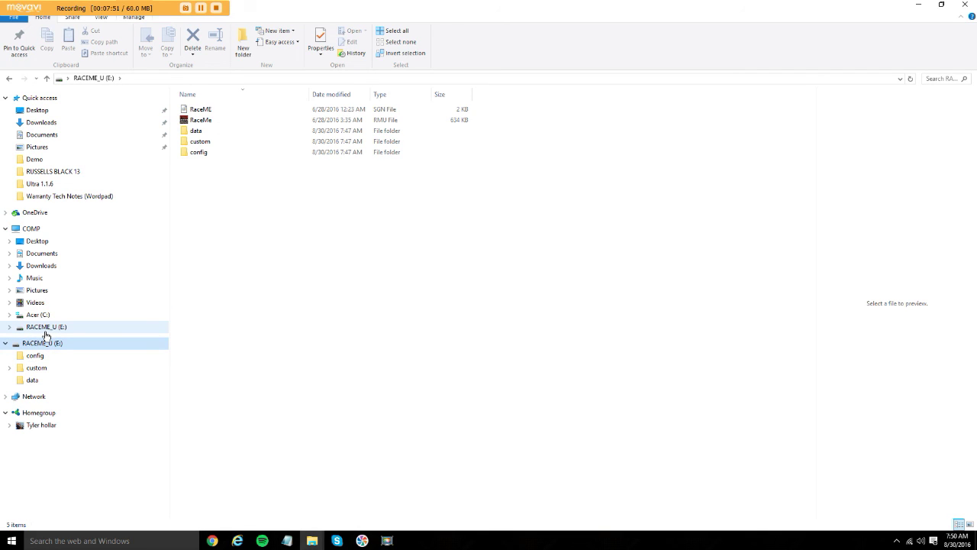
left_click(968, 6)
left_click(968, 6)
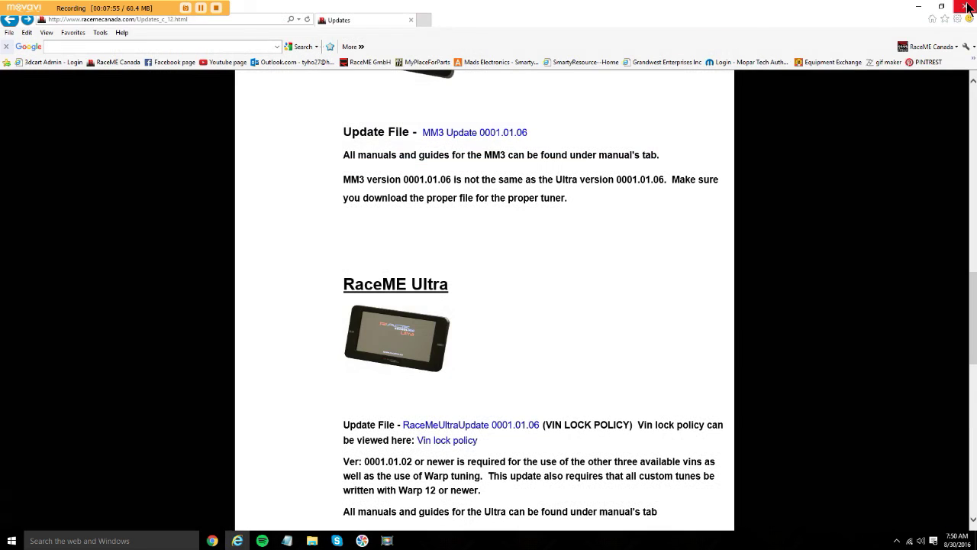
left_click(968, 6)
left_click(967, 7)
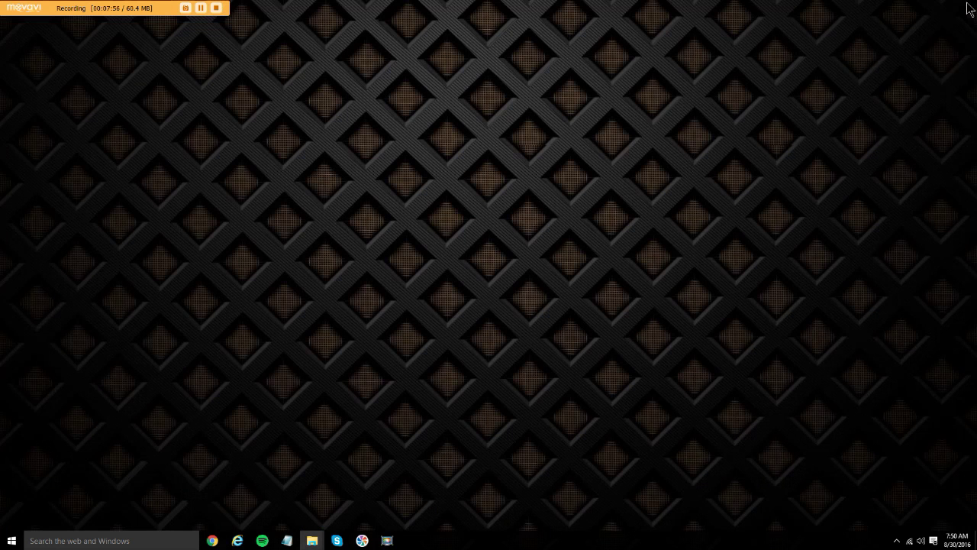
Safely eject the RACEME_U (E:) card using the USB icon in the notification area.
left_click(897, 542)
left_click(897, 500)
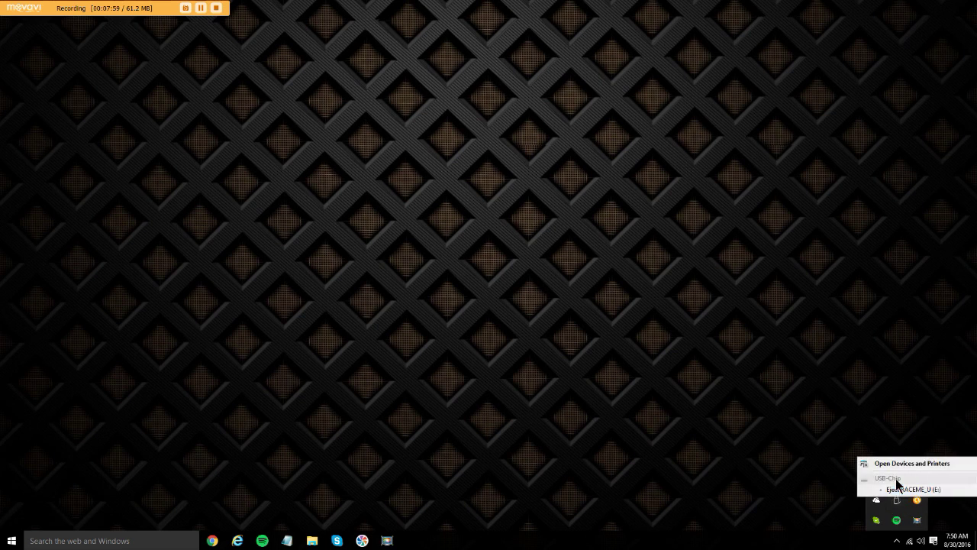
left_click(913, 489)
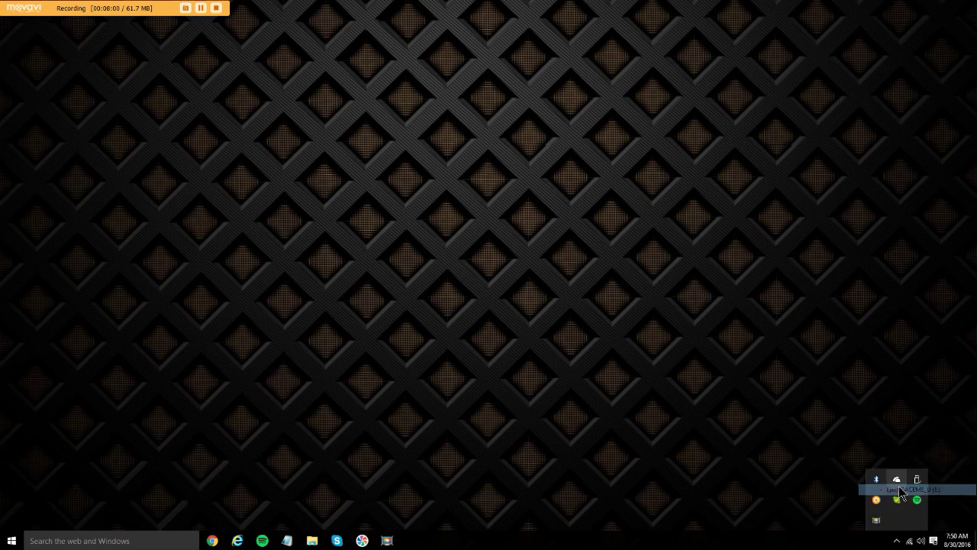
left_click(720, 465)
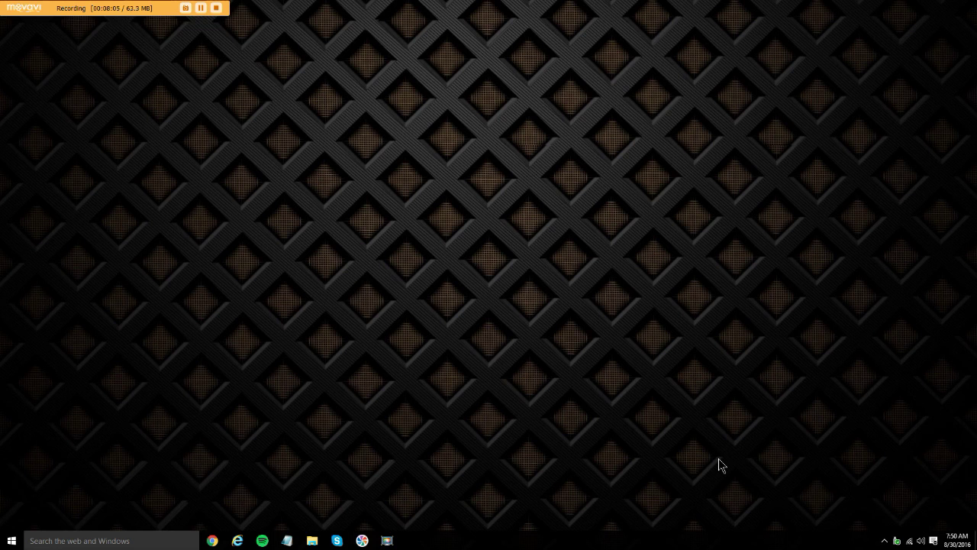